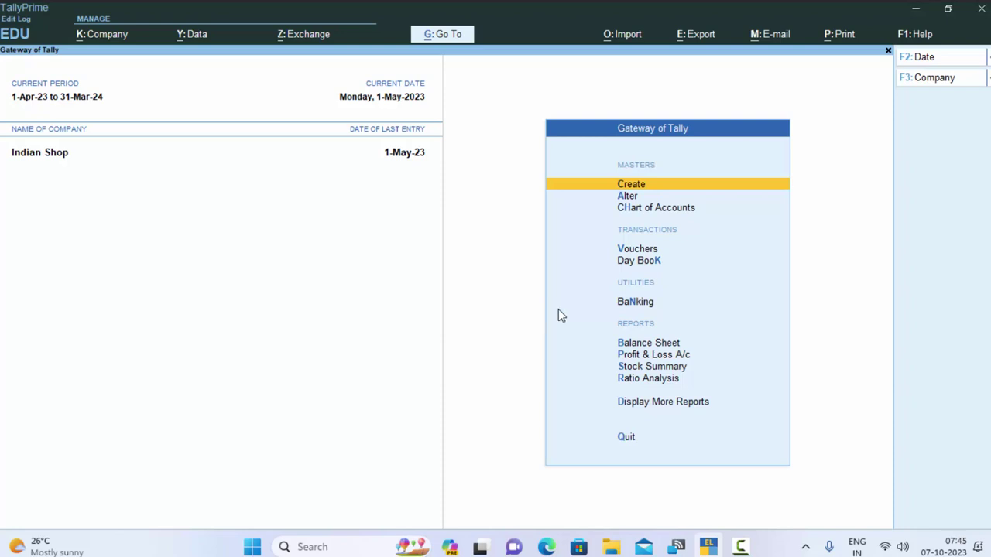
Start a sales voucher with reference number 3454 and reference date 1-May-23
click(644, 250)
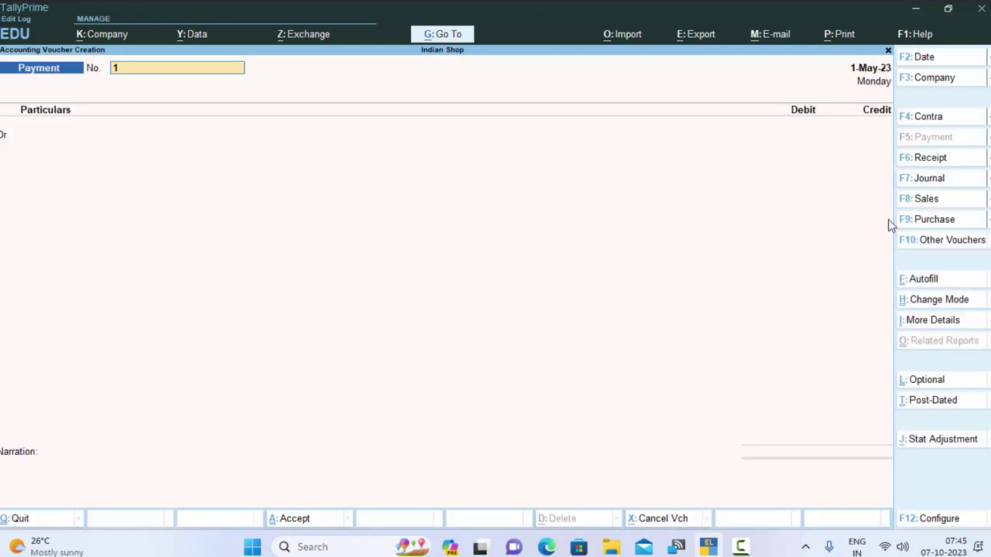
click(915, 200)
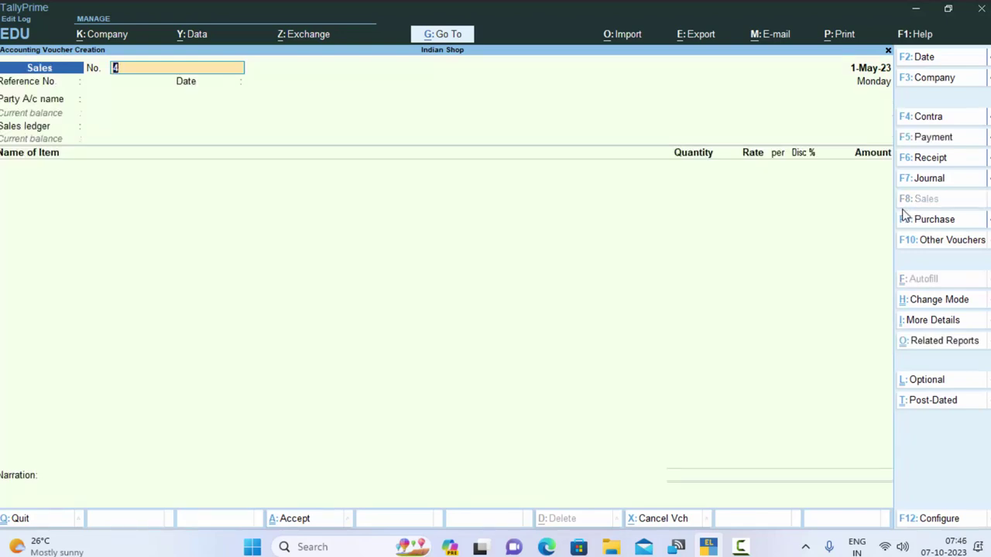
key(Return)
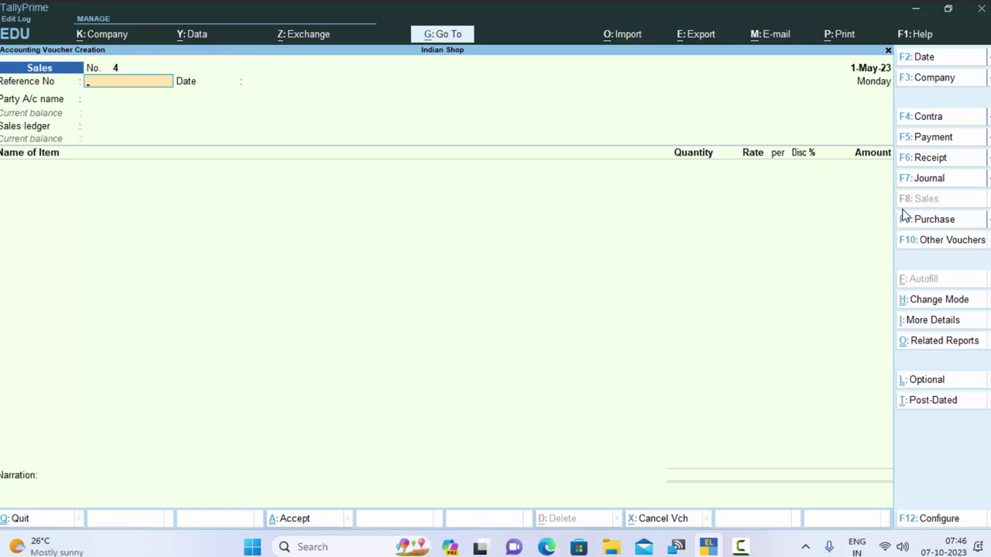
text(3454)
key(Return)
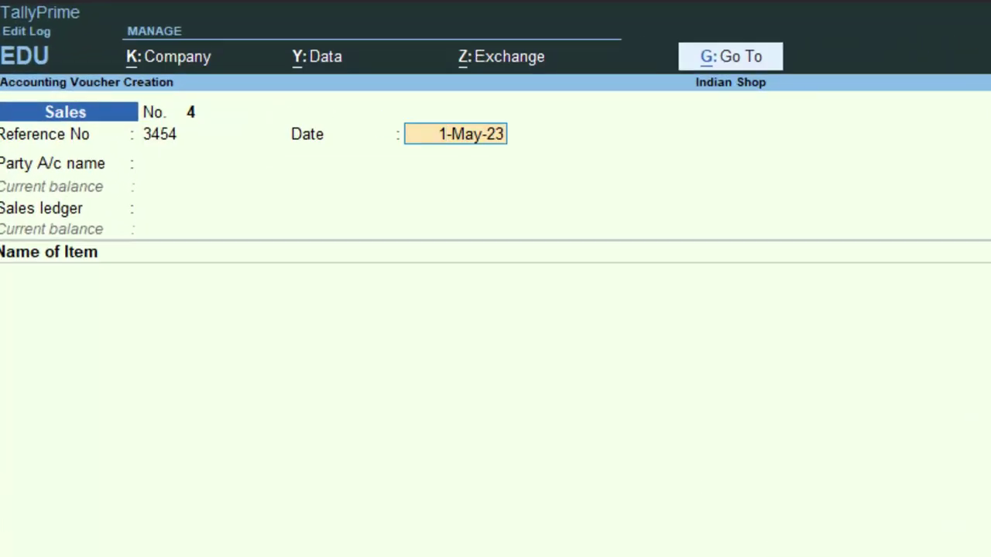
key(Return)
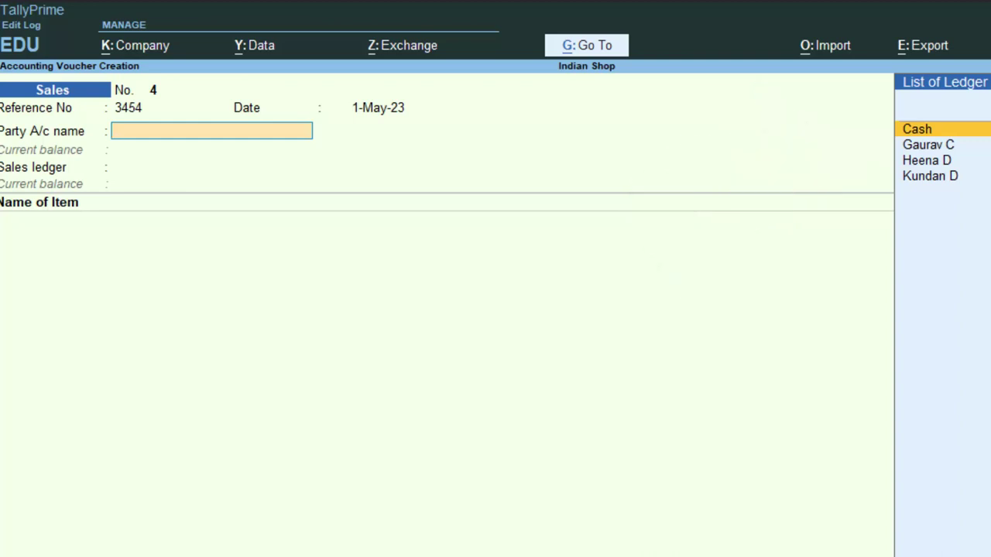
Choose the second customer ledger as the voucher's party account and leave all dispatch details blank
click(925, 163)
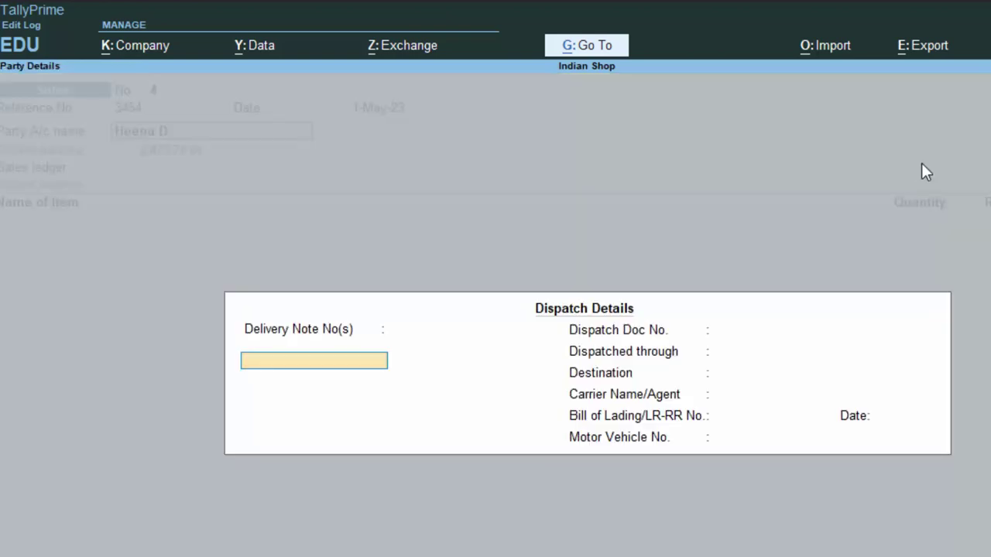
key(Return)
key(Return)
key(Return)
key(Return)
key(Return)
key(Return)
key(Return)
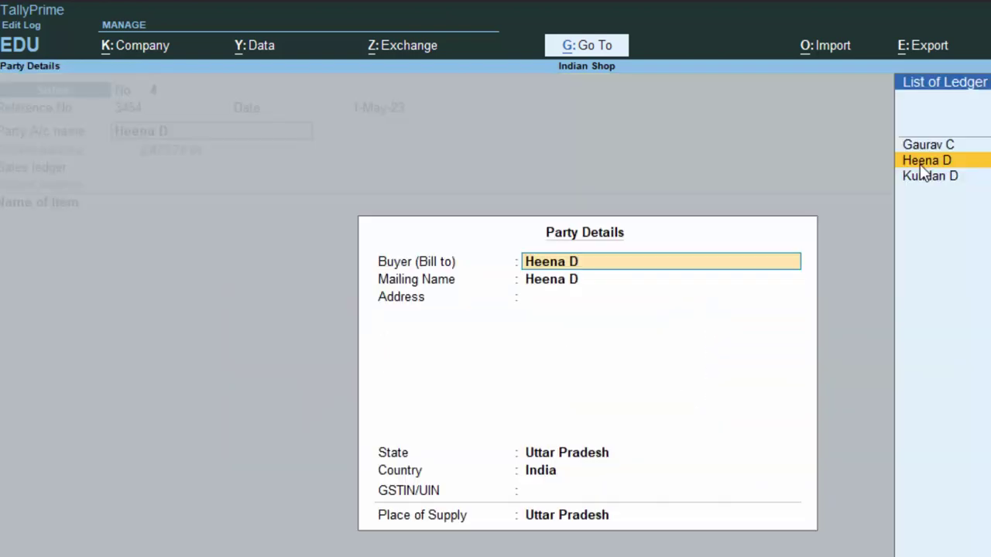
Accept the buyer's party details with Uttar Pradesh as place of supply and choose Sales as the sales ledger
key(Return)
key(Return)
key(Return)
key(Return)
key(Return)
key(Return)
key(Return)
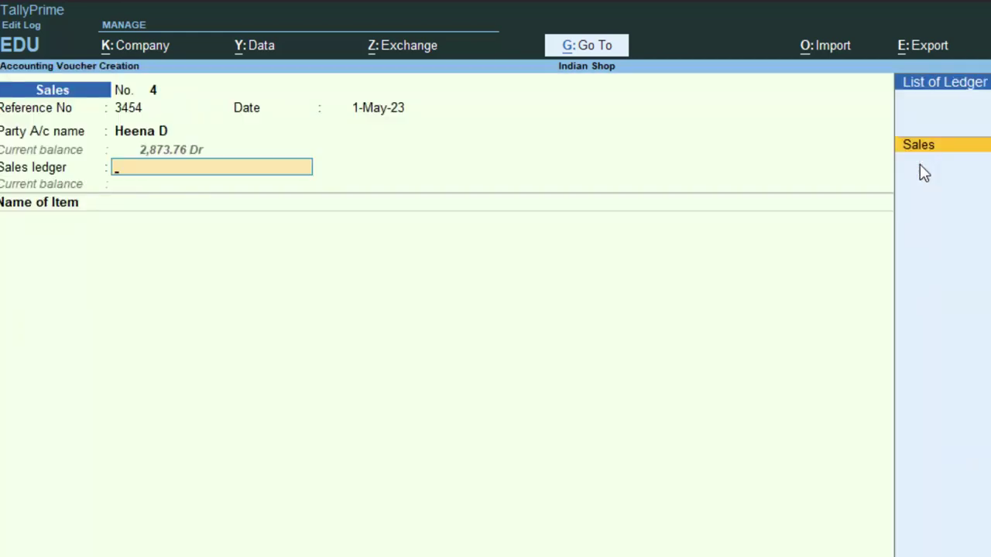
key(Return)
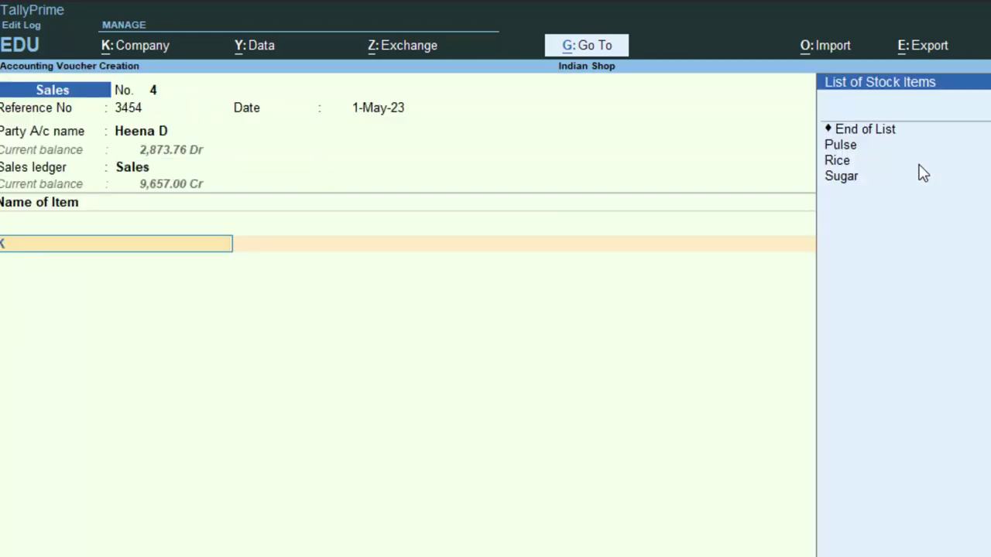
Add the stock item Sugar to the voucher with a quantity of 2 kg at a rate of 55.00 per kg
key(Down)
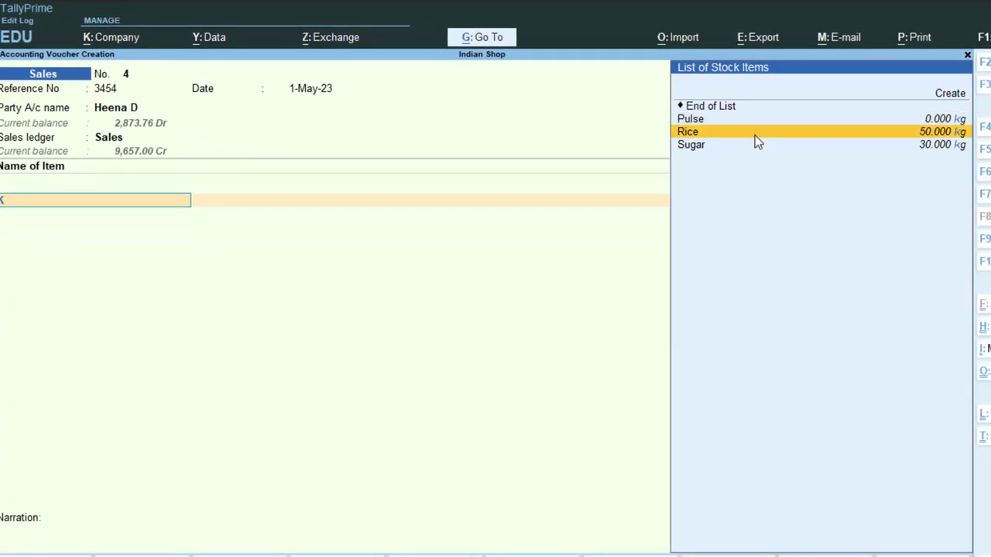
key(Down)
key(Return)
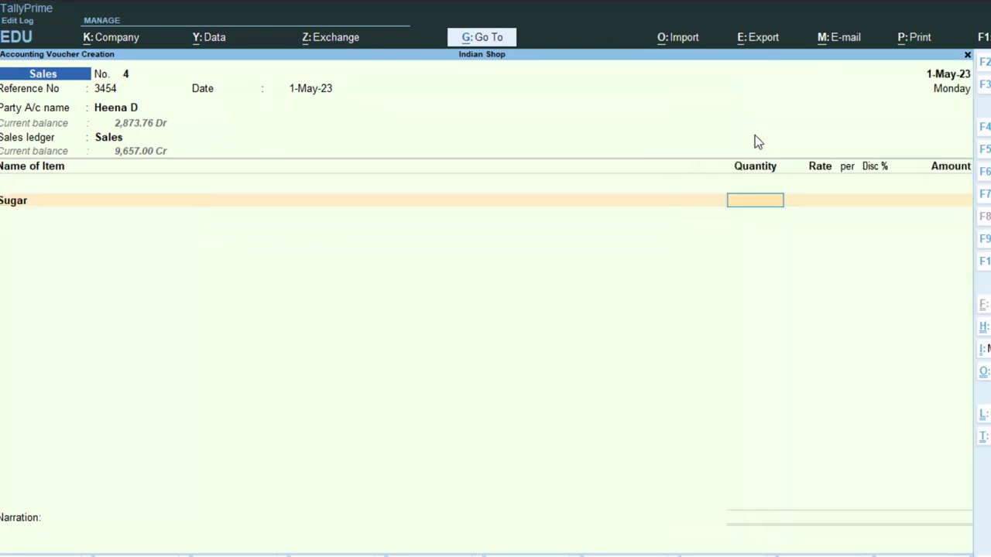
key(Return)
key(Return)
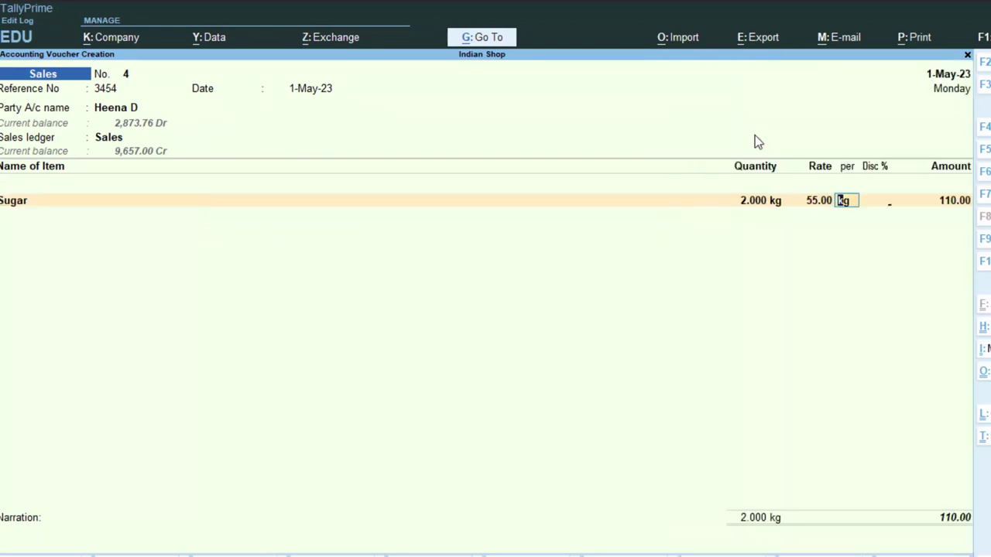
key(Return)
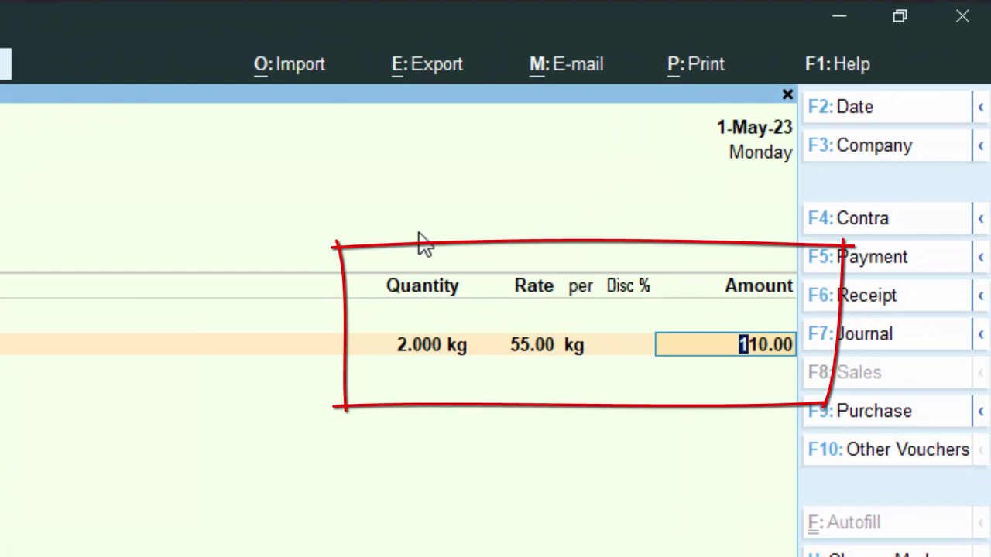
key(Return)
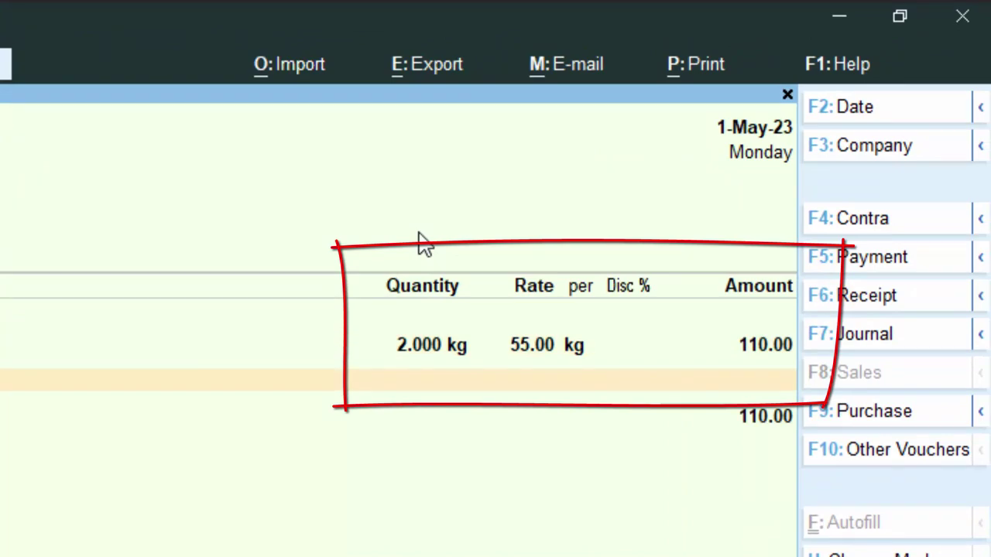
Add the Igst ledger below the Sugar item, and quit the sales voucher without saving it
key(Return)
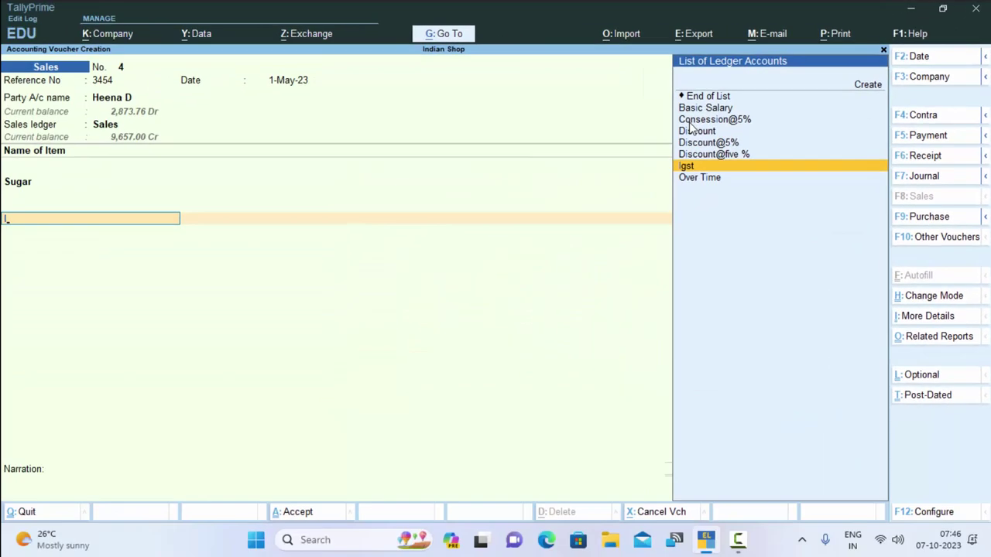
key(Return)
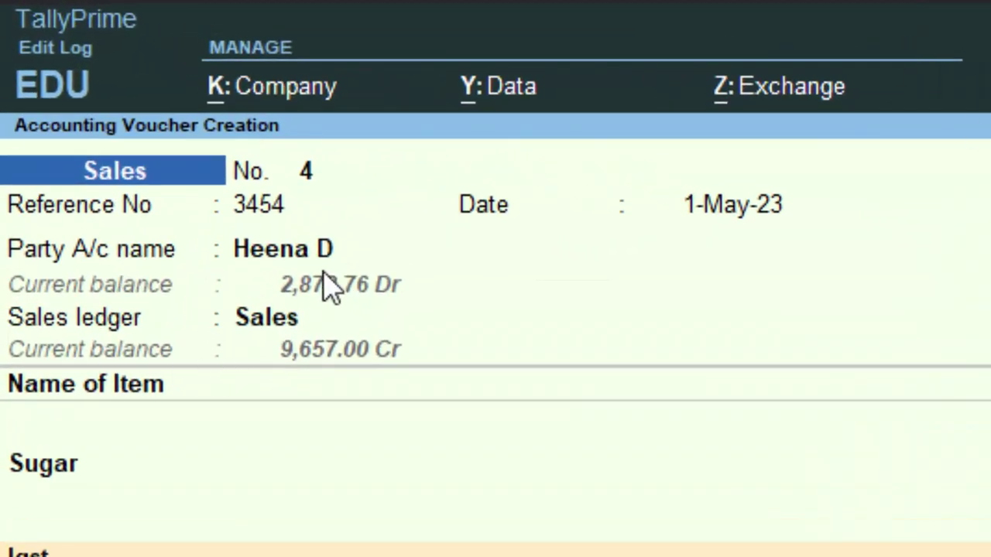
key(Escape)
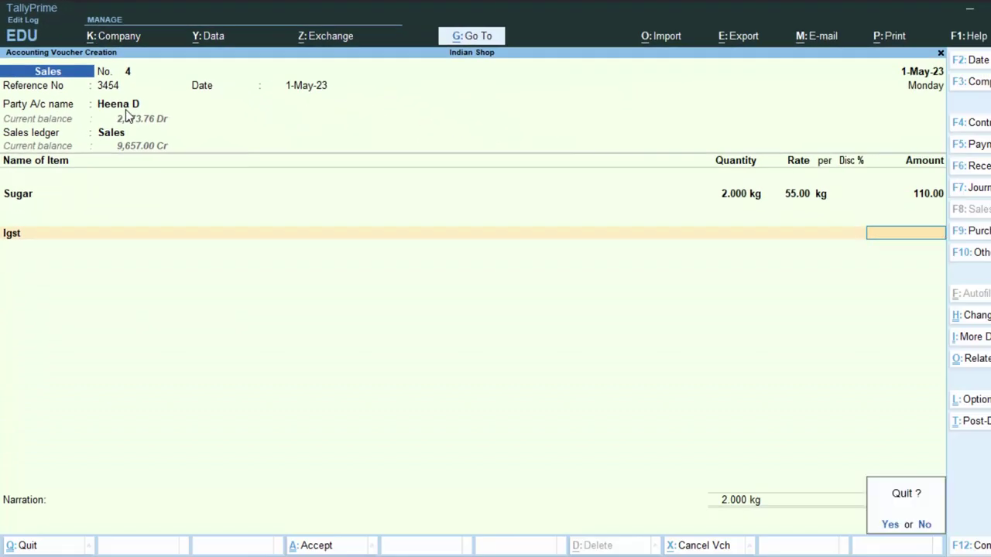
key(y)
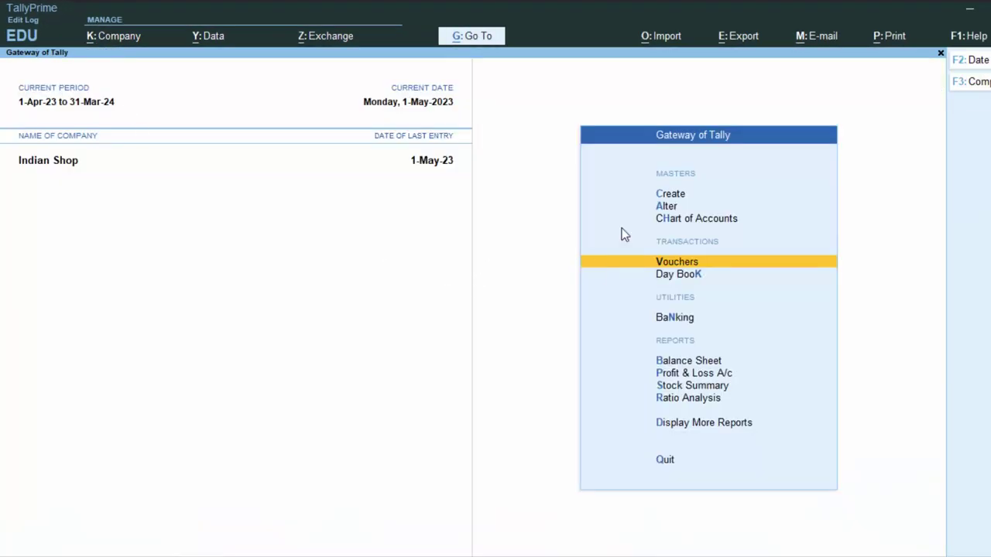
Open the voucher customer's ledger for alteration, check the State in its mailing details and leave without saving
click(667, 208)
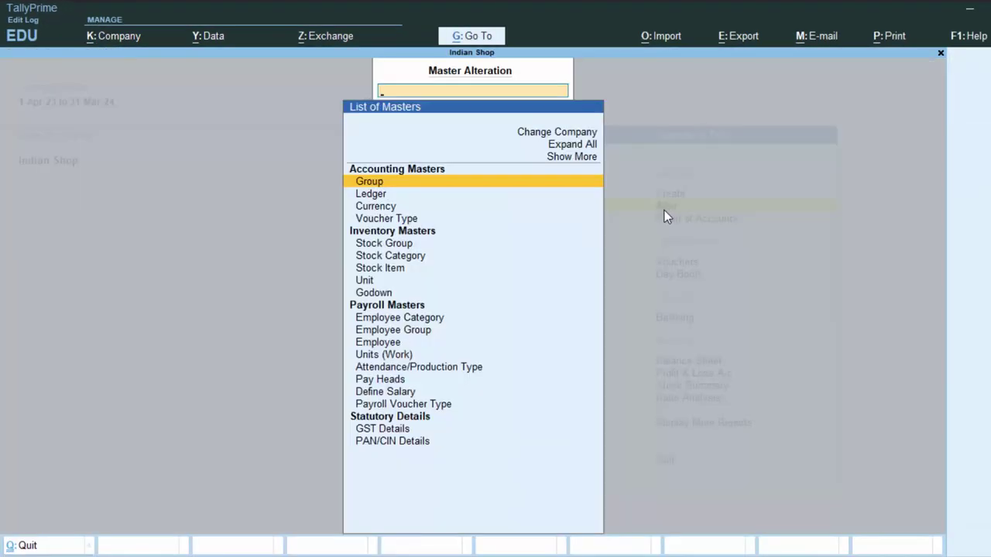
key(Down)
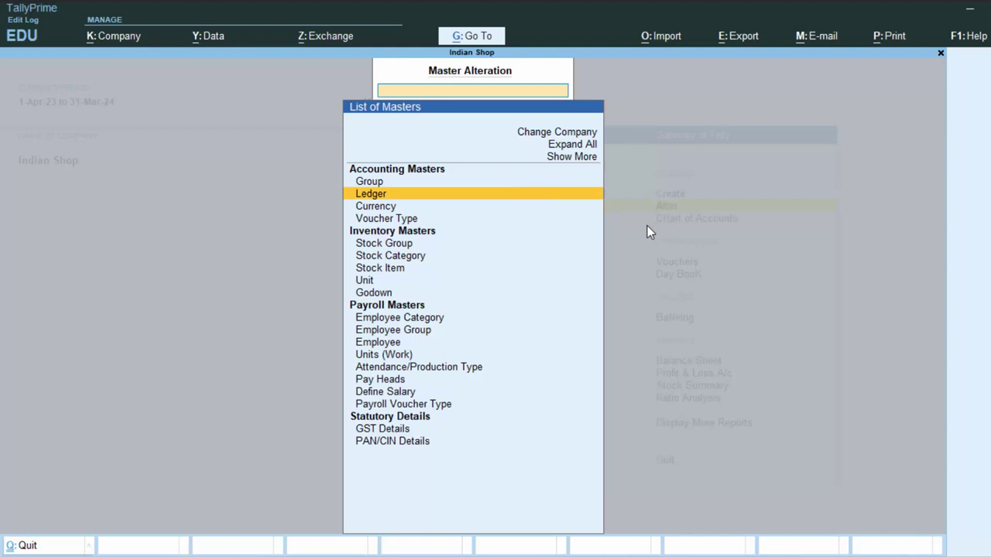
key(Return)
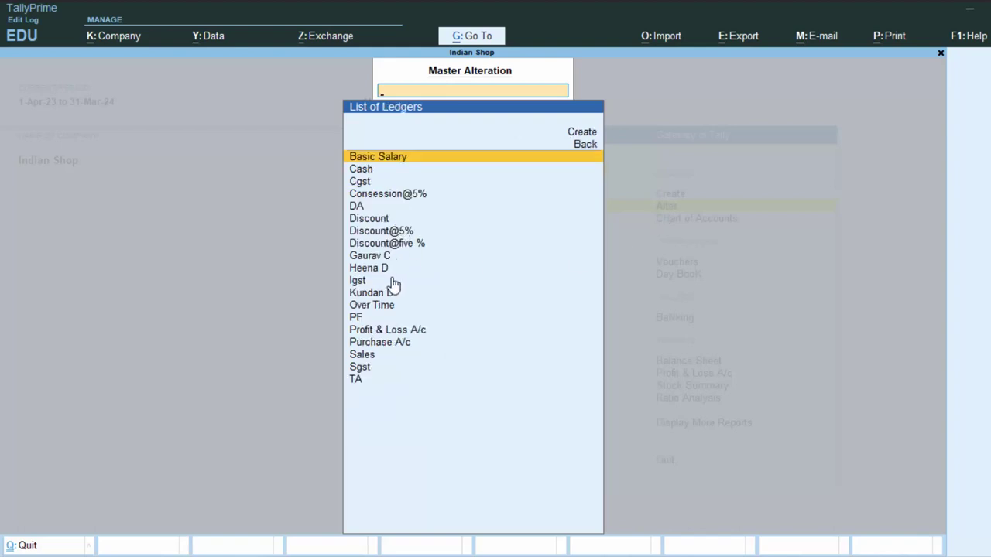
click(369, 271)
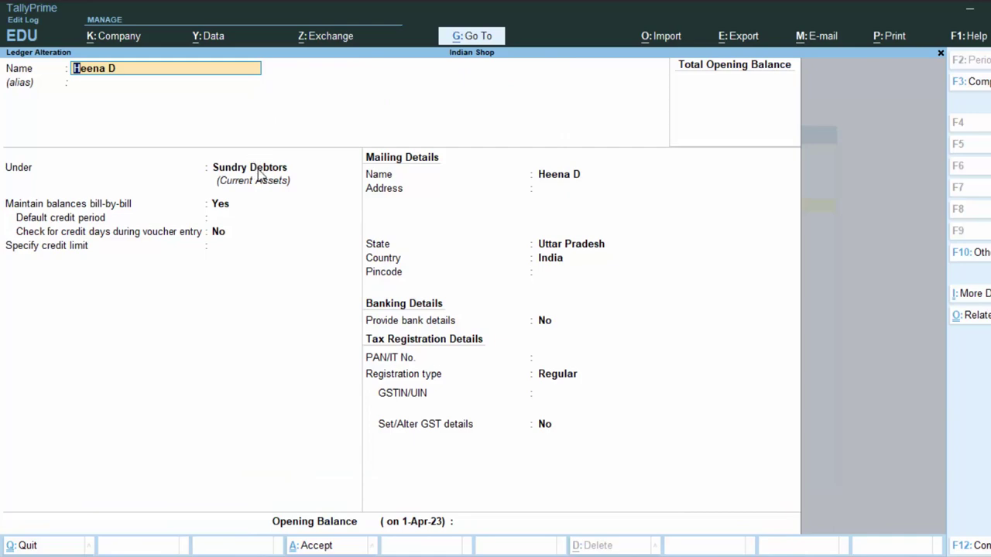
click(558, 245)
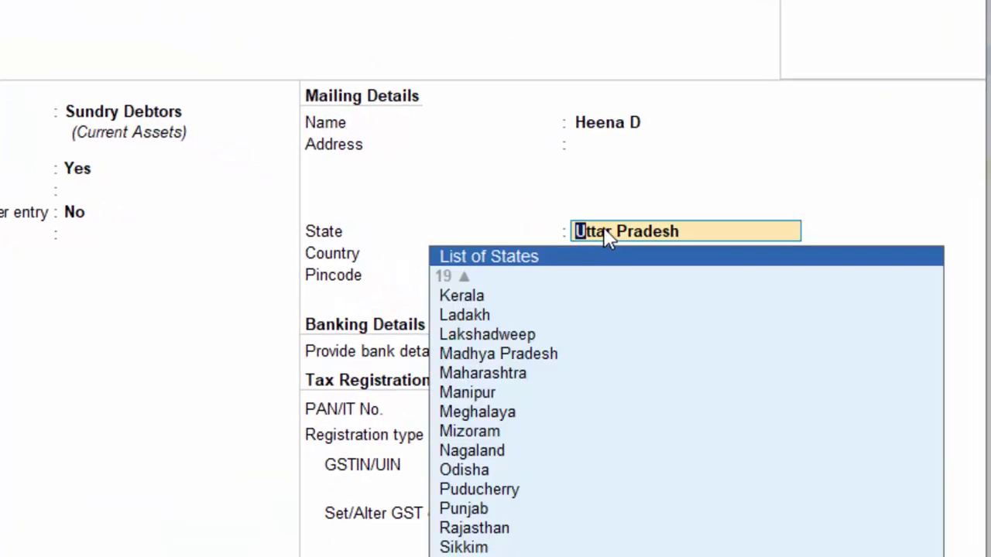
key(BackSpace)
key(Escape)
key(Escape)
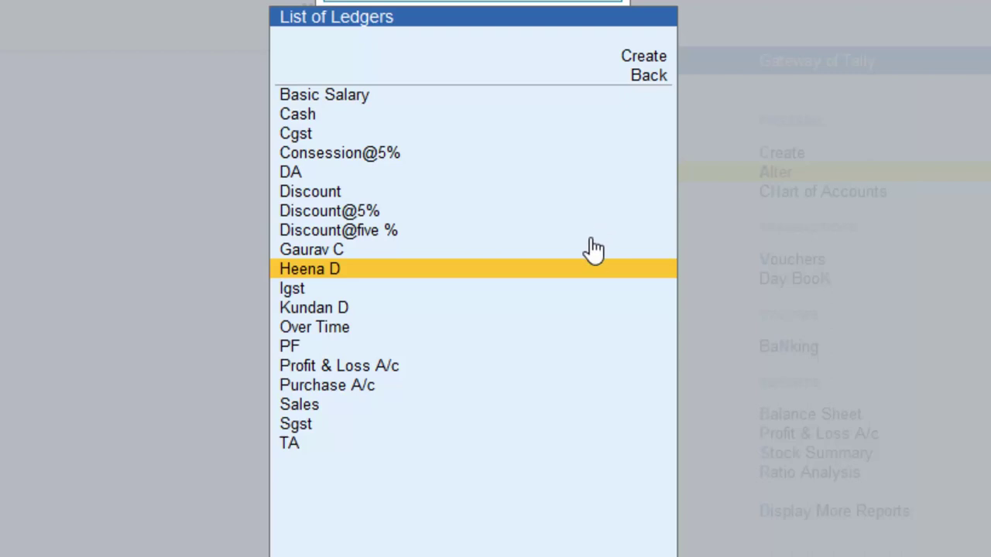
Start a new ledger from the list of ledgers and enter the new customer's name
click(650, 59)
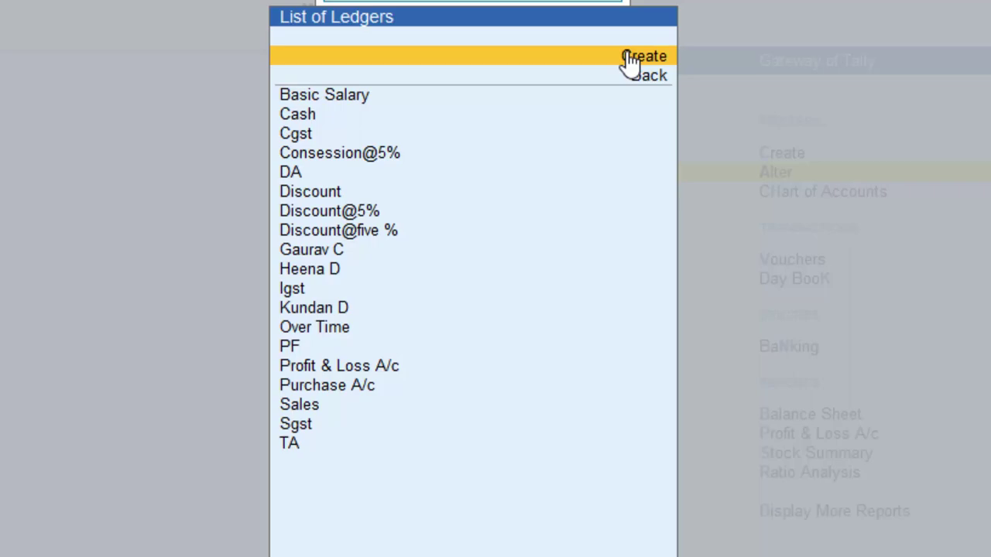
click(631, 61)
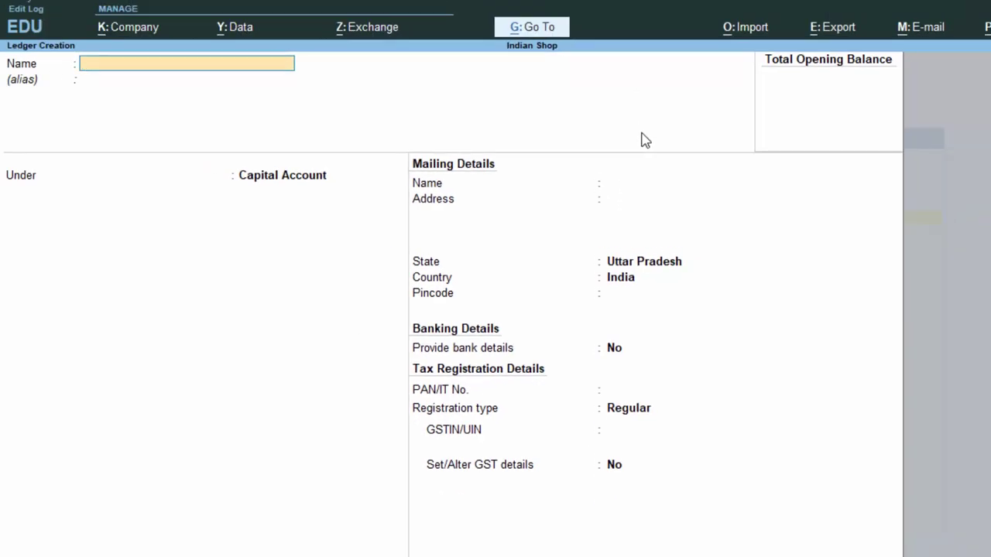
text(GaurAV)
key(BackSpace)
key(BackSpace)
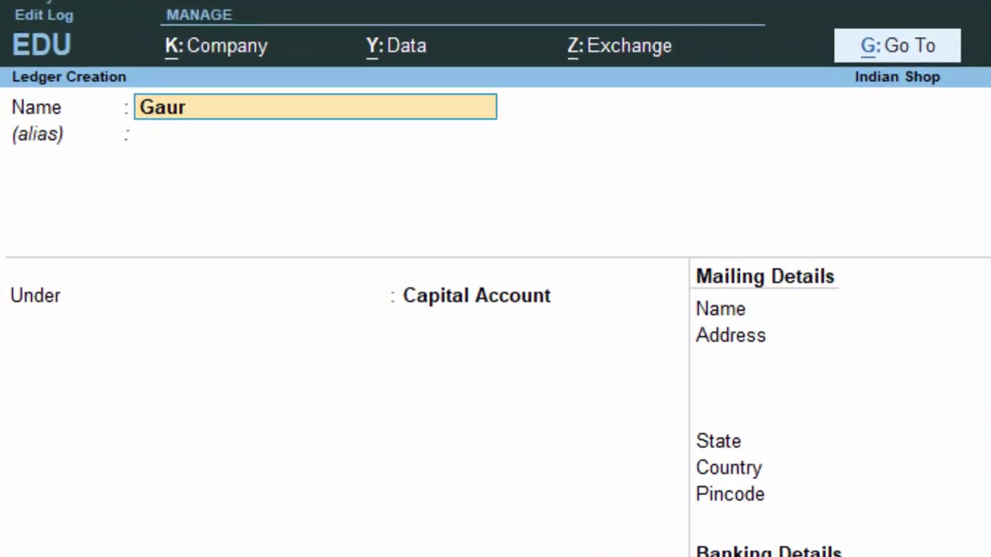
text(av D)
key(Return)
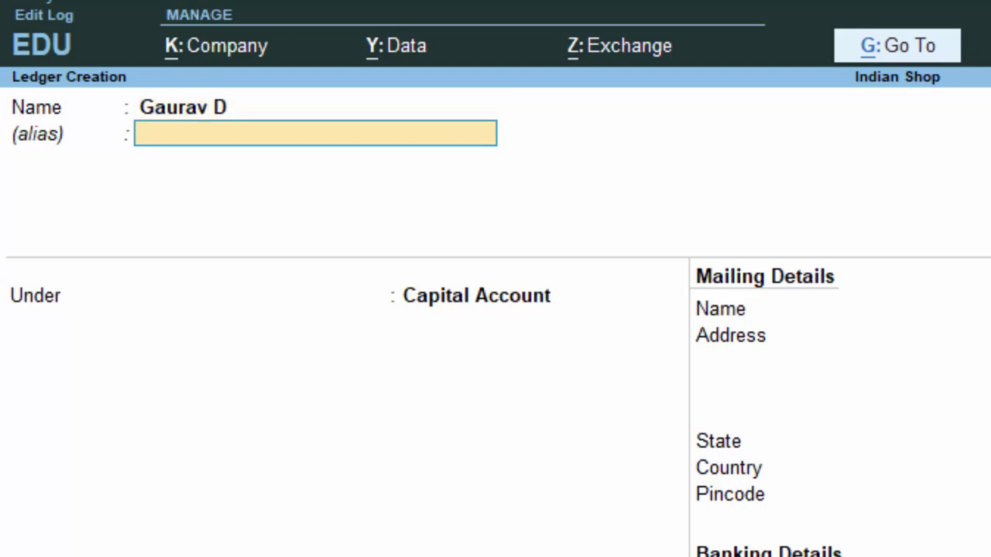
Leave the alias blank, group the new customer ledger under Sundry Debtors and keep bill-by-bill balances set to Yes
key(Return)
text(S)
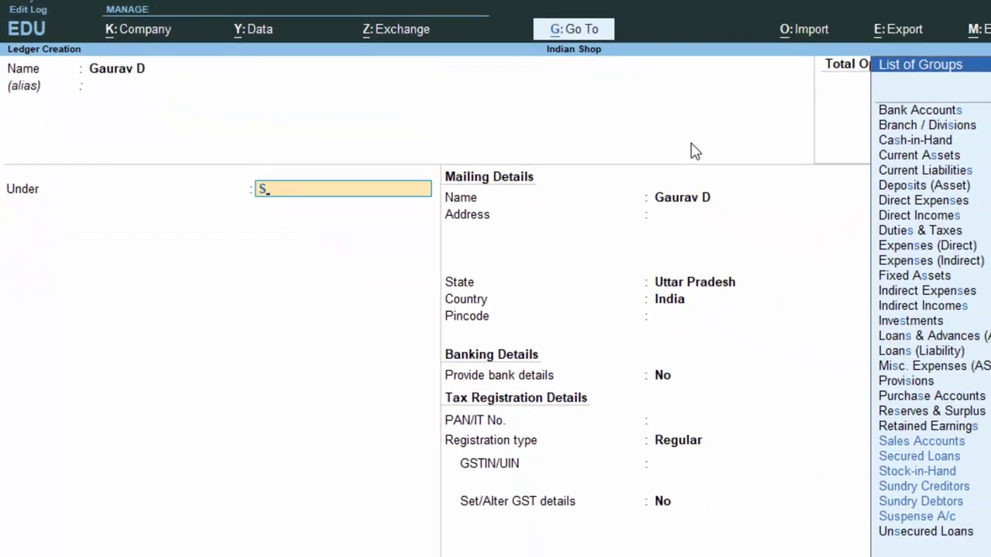
key(Down)
key(Down)
key(Down)
key(Down)
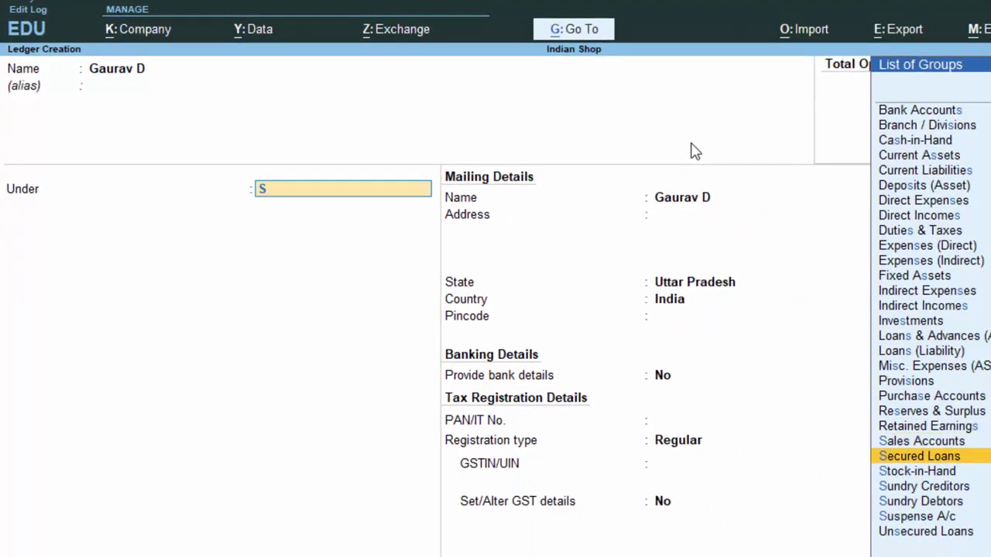
key(Return)
key(Return)
key(Return)
key(Return)
key(Return)
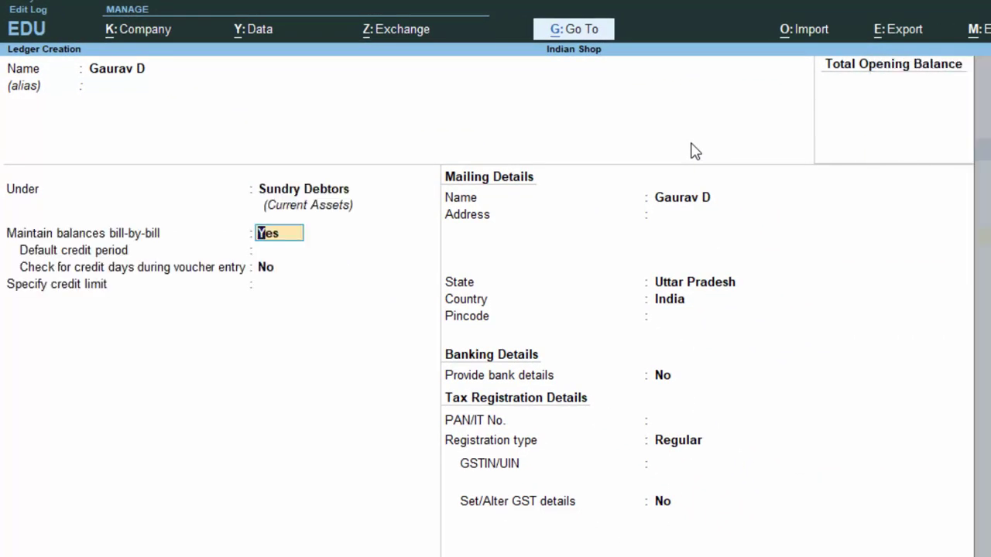
Set the State in the new ledger's mailing details to Madhya Pradesh, keeping India as the country and the pincode blank
key(Return)
key(Return)
key(Return)
key(Return)
key(Return)
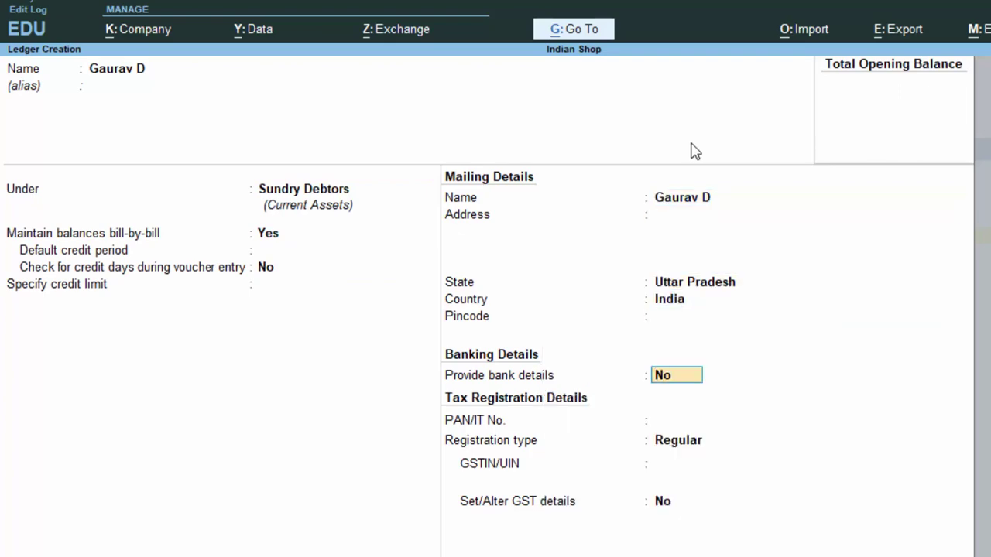
key(Return)
key(BackSpace)
key(BackSpace)
key(BackSpace)
key(BackSpace)
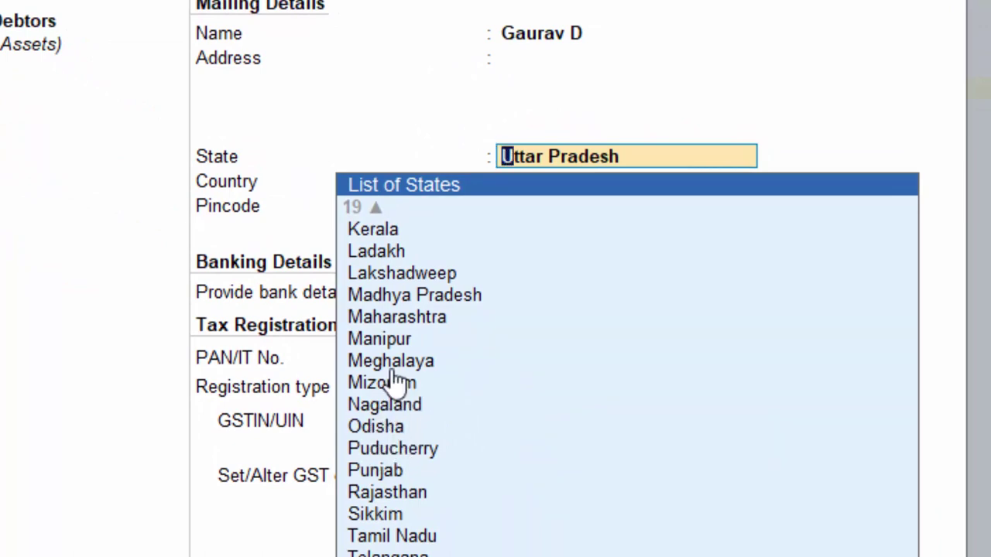
click(398, 299)
key(Return)
key(Return)
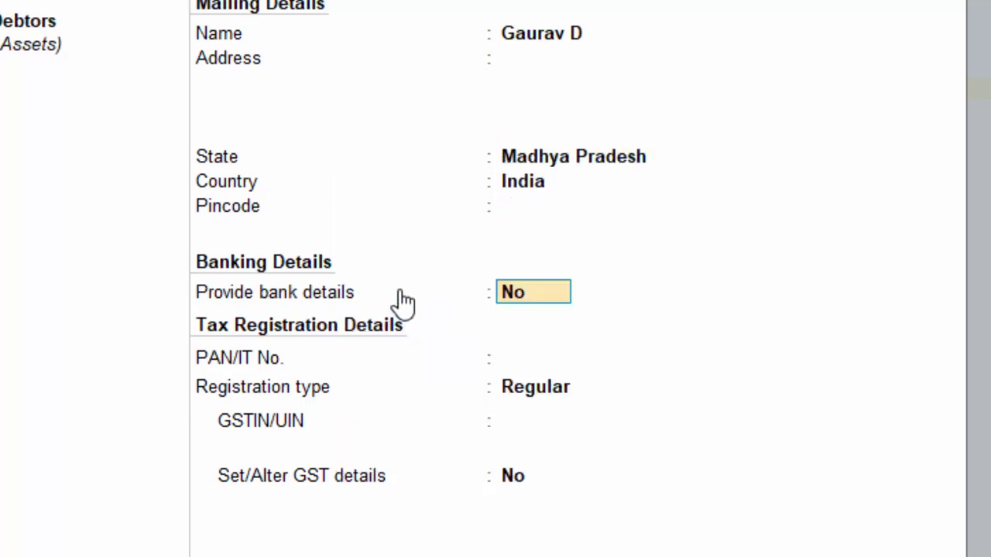
Save the new customer ledger with bank details No, registration type Regular and blank GSTIN and opening balance, and return to the gateway
key(Return)
key(Return)
key(Return)
key(Return)
key(Return)
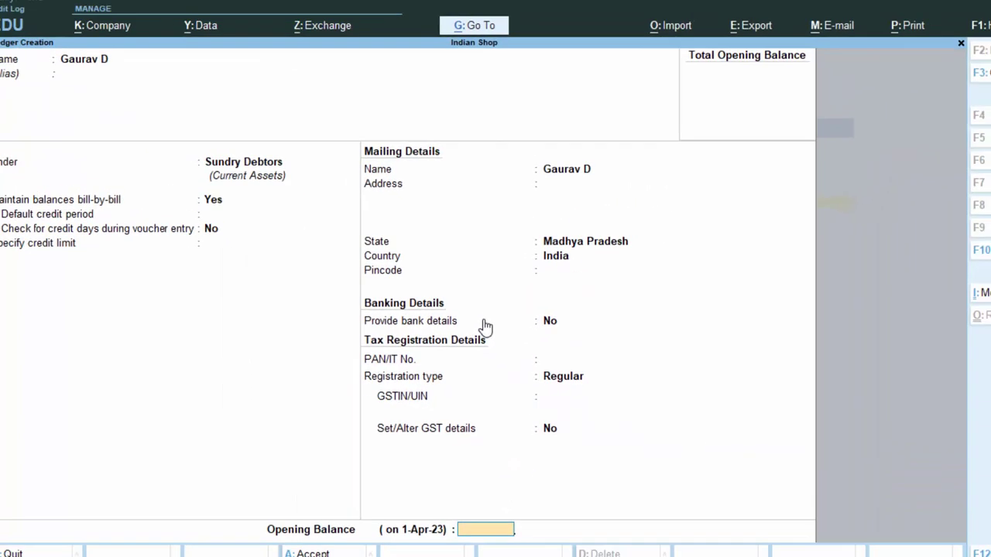
key(Return)
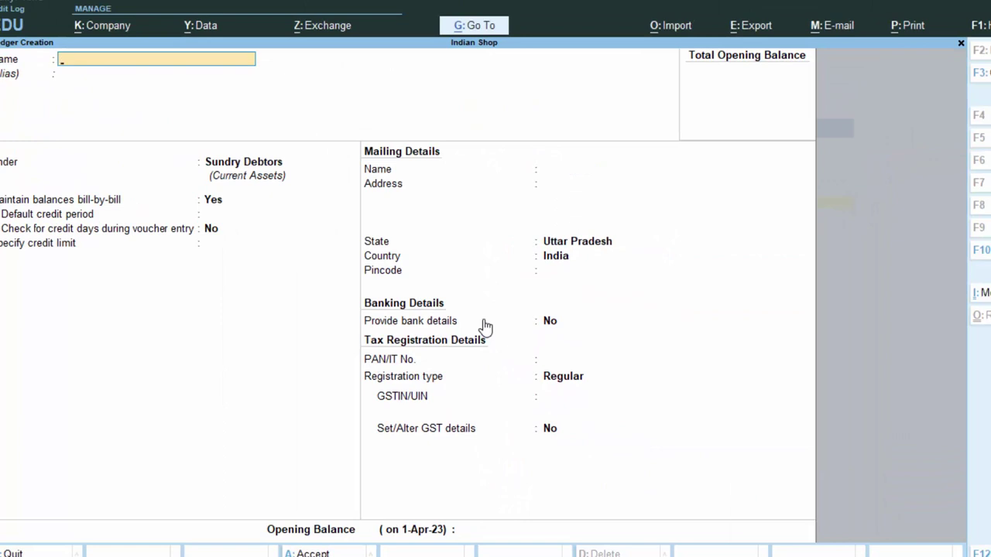
key(Escape)
key(Escape)
key(Escape)
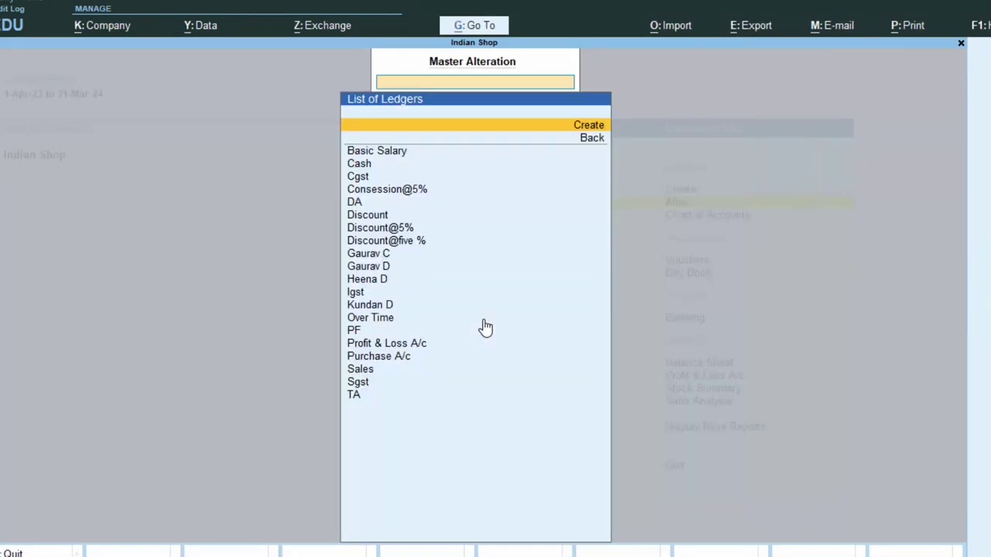
Start a new sales voucher with reference number 543, keeping voucher number 4 and the date 1-May-23
key(v)
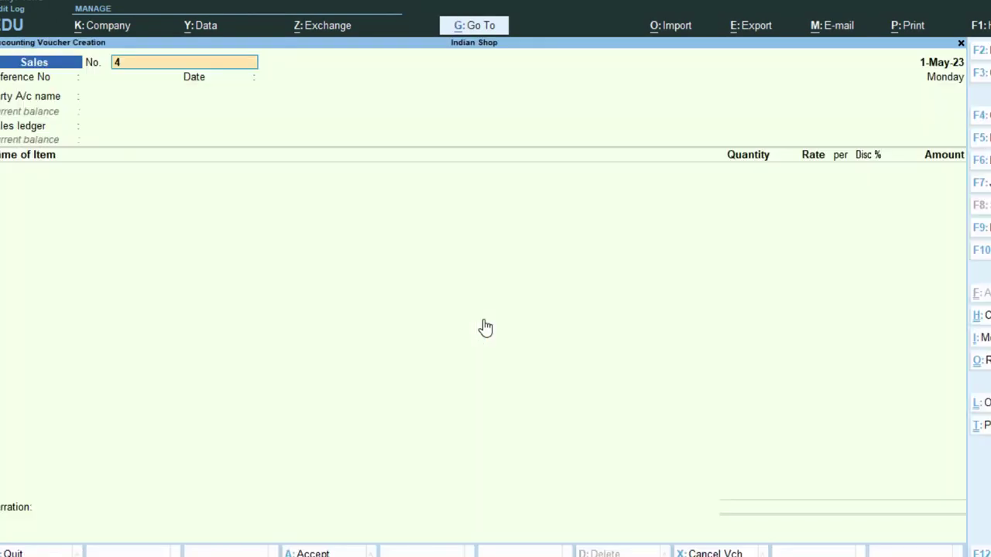
key(Return)
text(543)
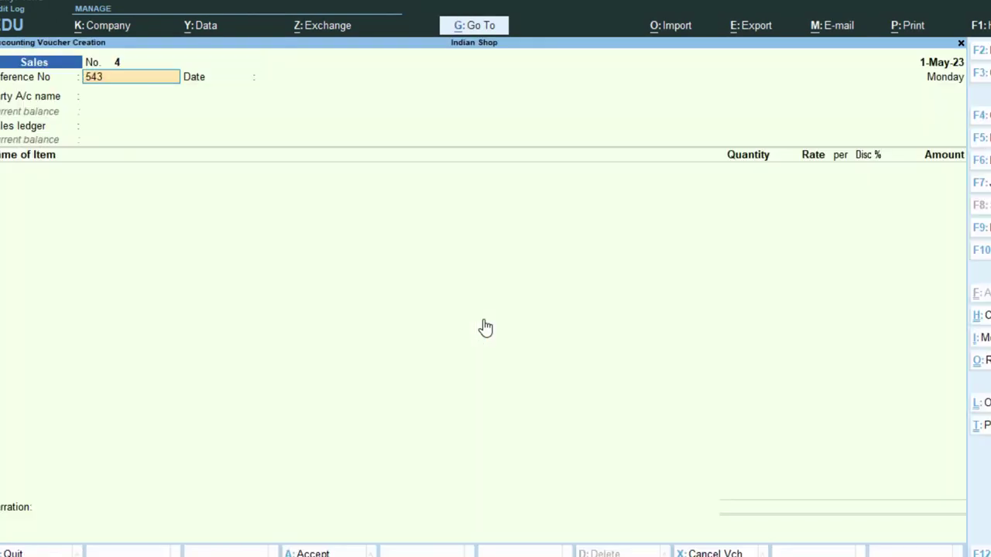
key(Return)
key(Return)
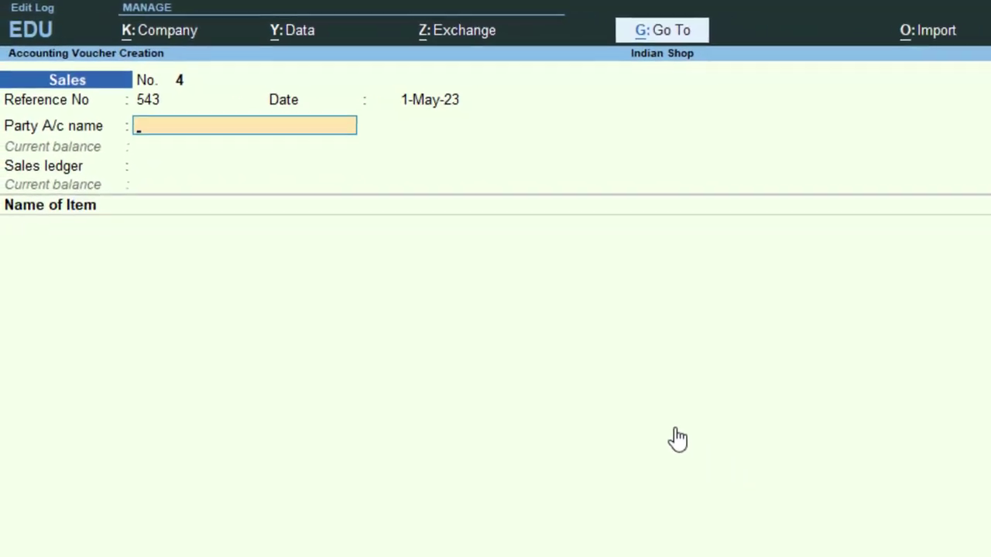
Select the new Madhya Pradesh customer as the voucher's party account and leave all dispatch details blank
key(Down)
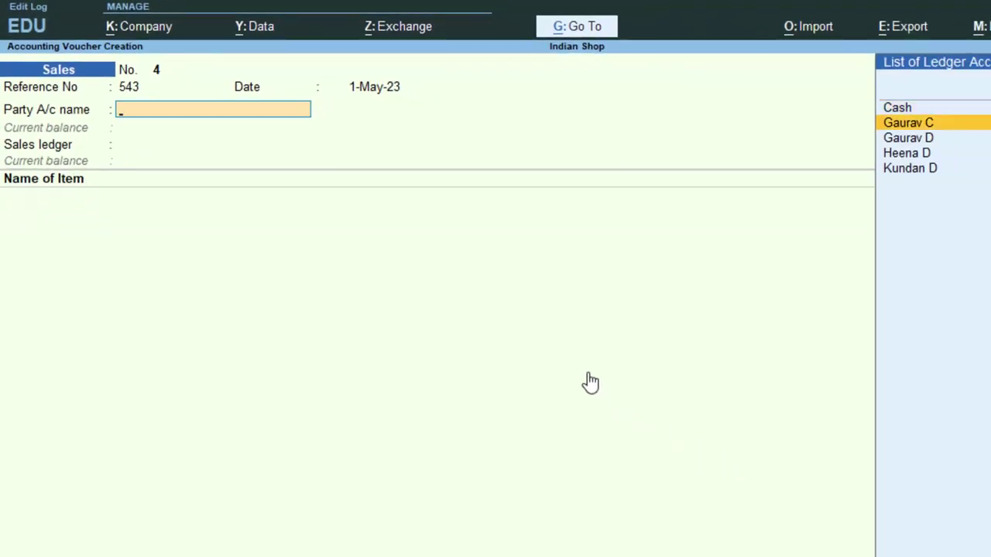
key(Down)
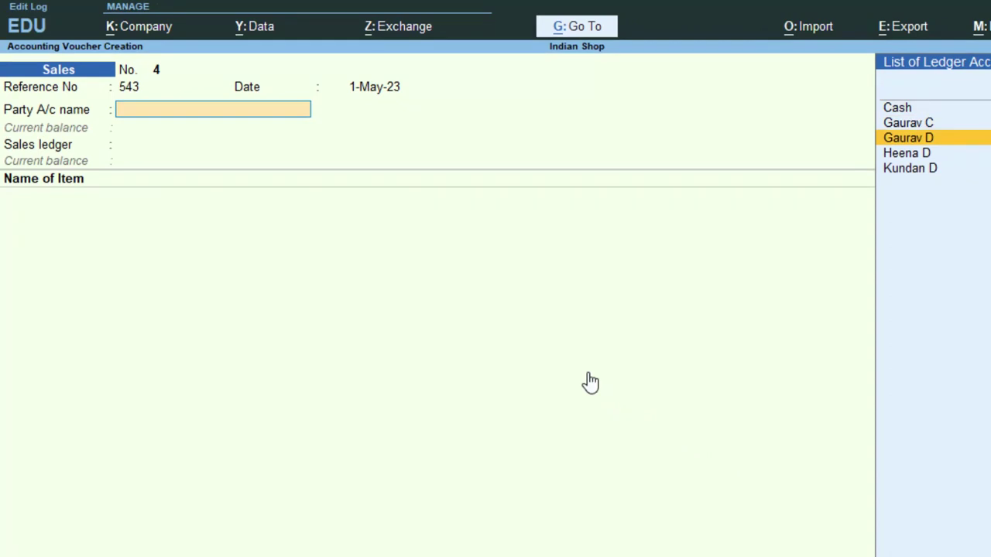
key(Return)
key(Return)
key(Return)
key(Return)
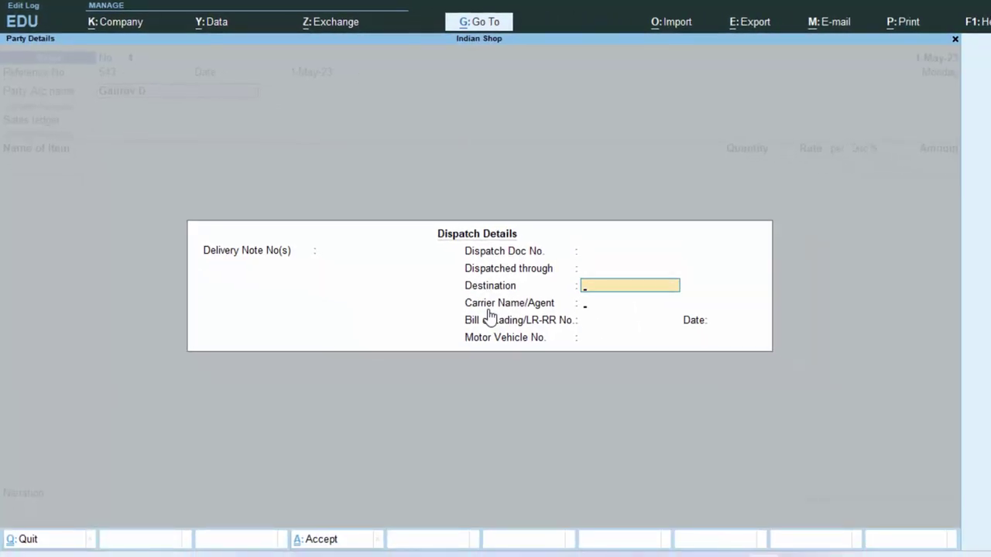
key(Return)
key(Return)
key(Return)
key(Return)
Accept the party details with Madhya Pradesh as State and Place of Supply, and use Sales as the sales ledger
key(Return)
key(Return)
key(Return)
key(Return)
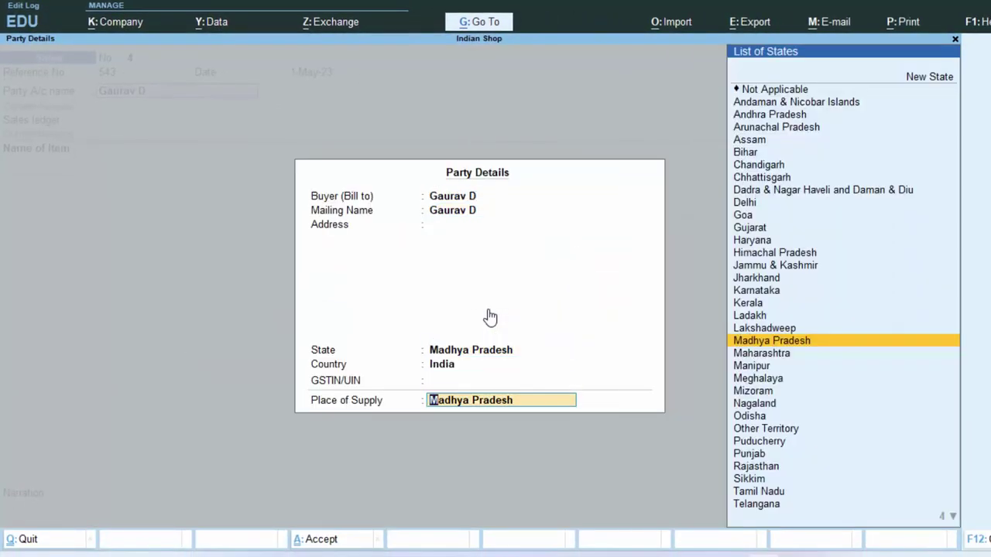
key(Return)
key(Return)
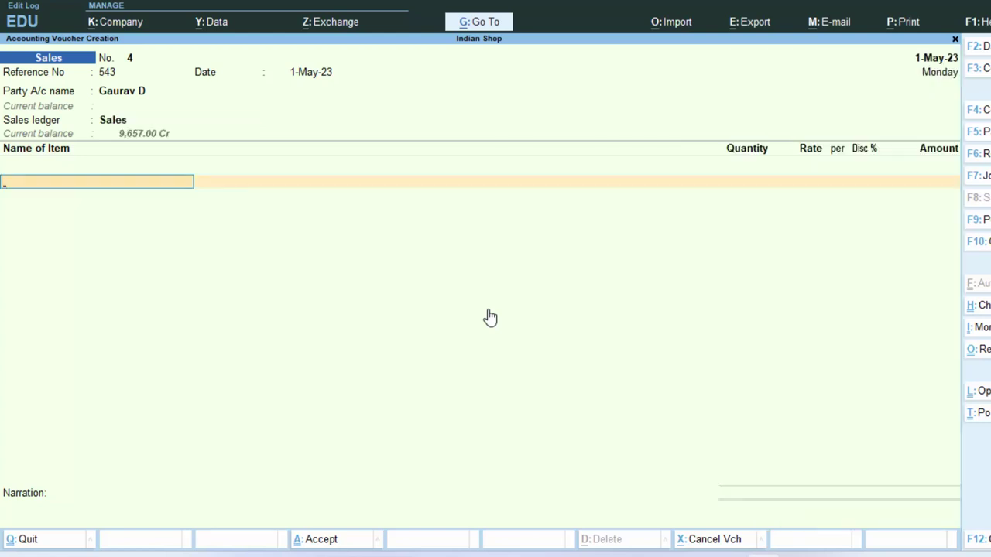
Add Rice as the voucher's stock item with a quantity of 30 kg
key(Down)
key(Down)
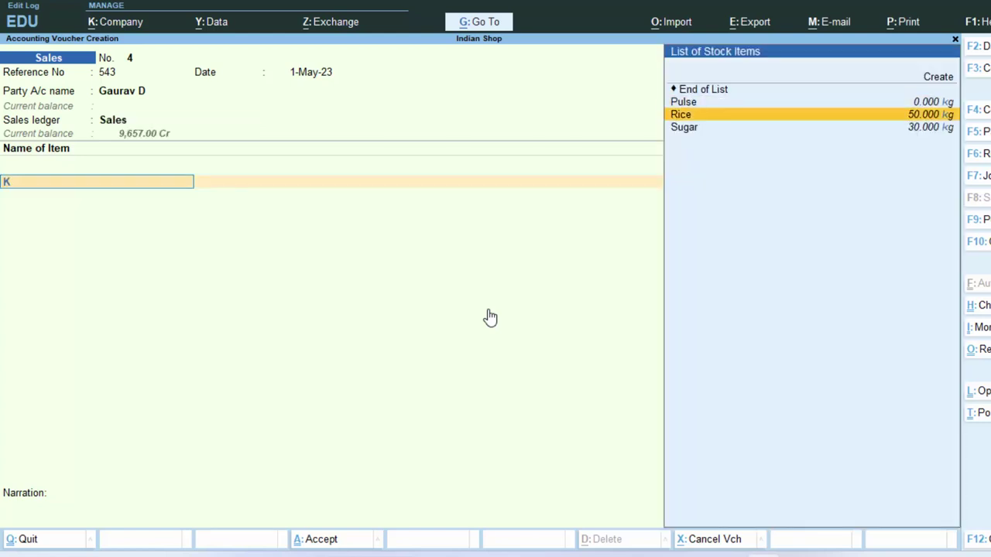
key(Return)
text(39)
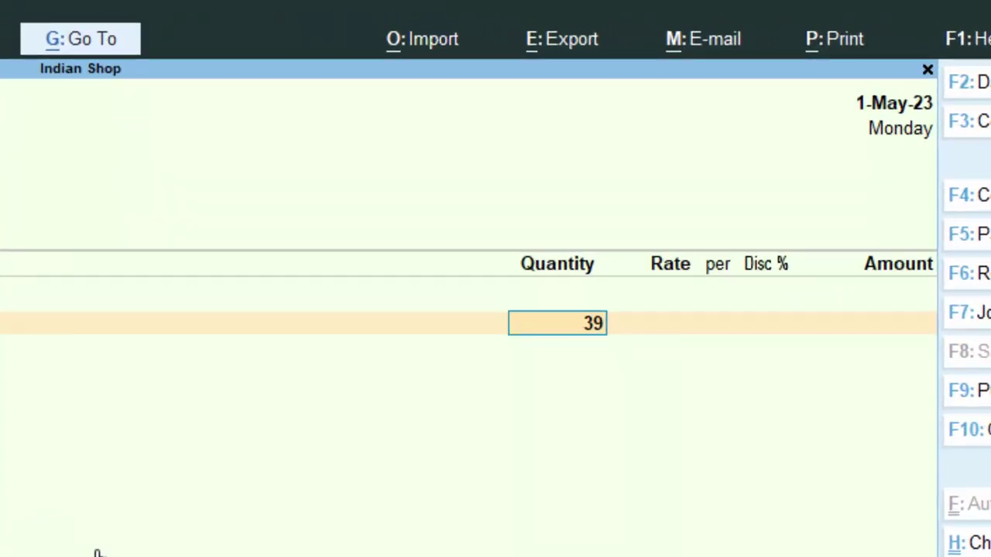
key(BackSpace)
text(0)
key(Return)
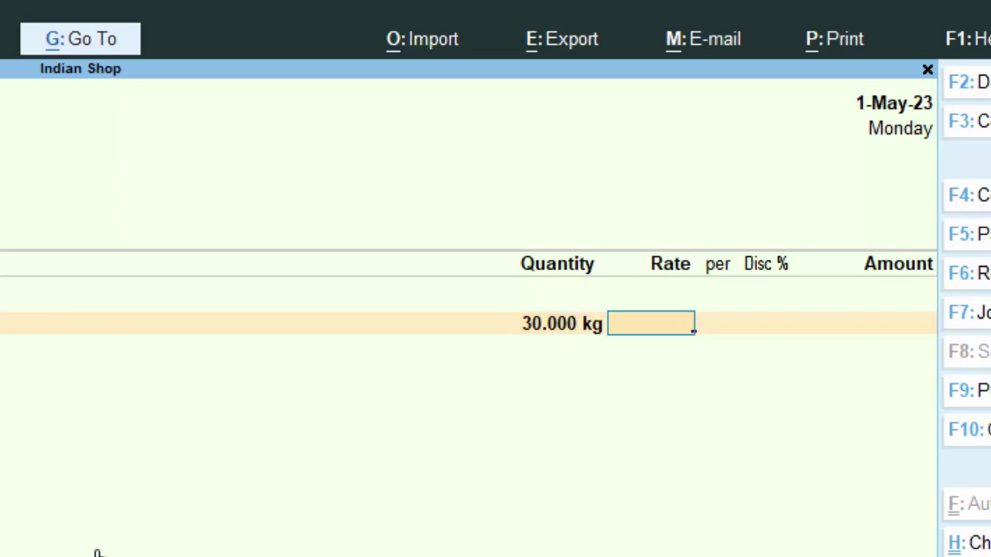
Set the Rice rate to 50 per kg without a discount and accept the item line
text(50)
key(Return)
key(Return)
key(Return)
key(Return)
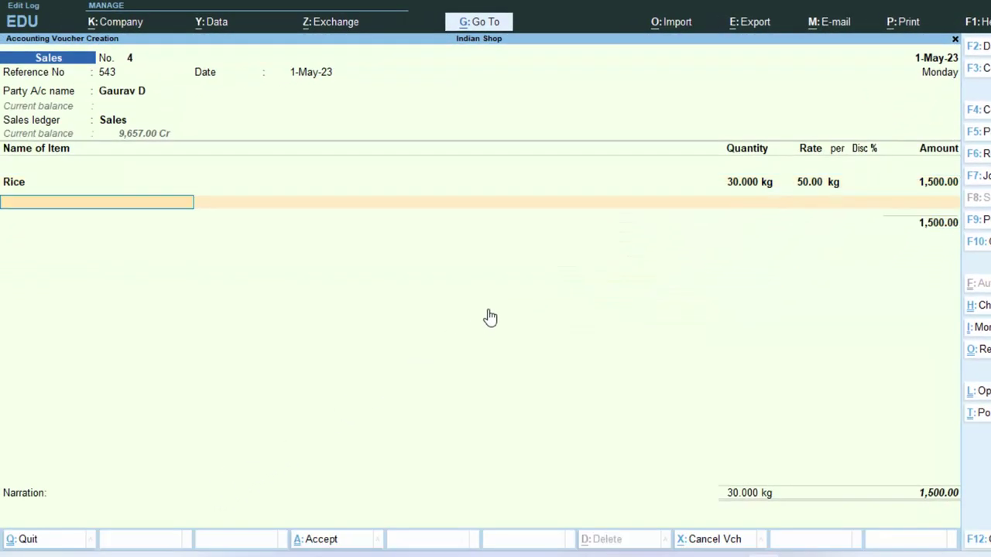
End the item list and add the Igst ledger as the tax line below Rice
key(Return)
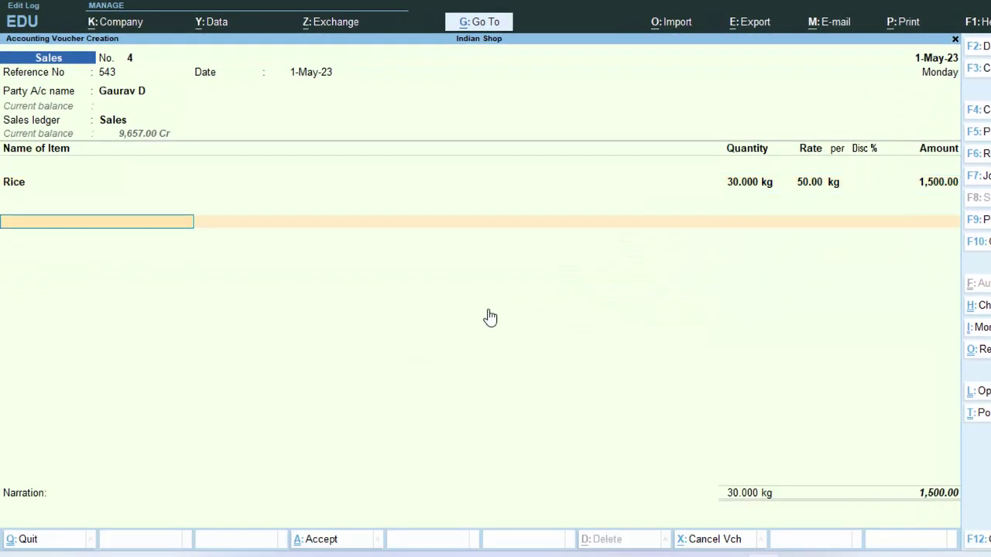
text(gst)
key(Return)
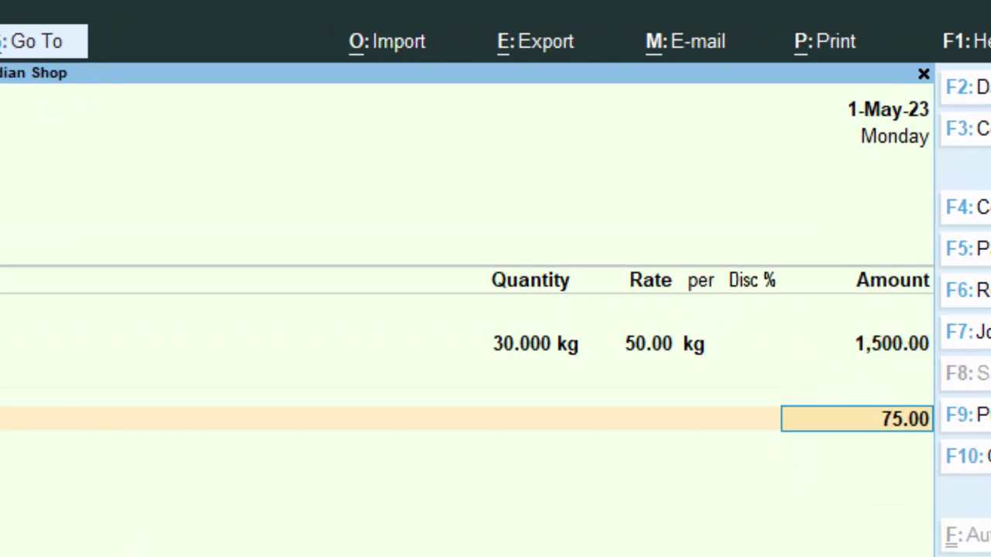
Try the Cgst ledger in place of Igst on the voucher's tax line
key(BackSpace)
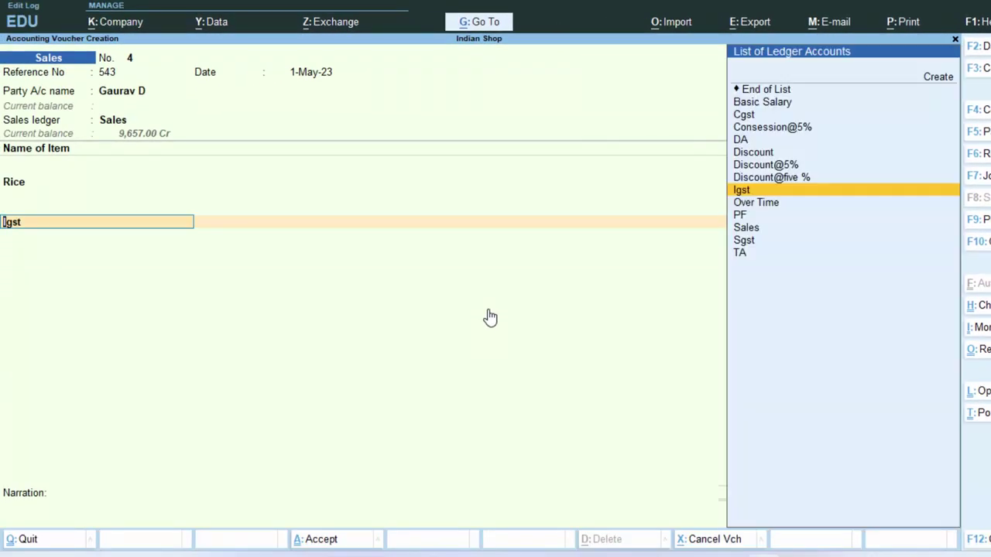
text(C)
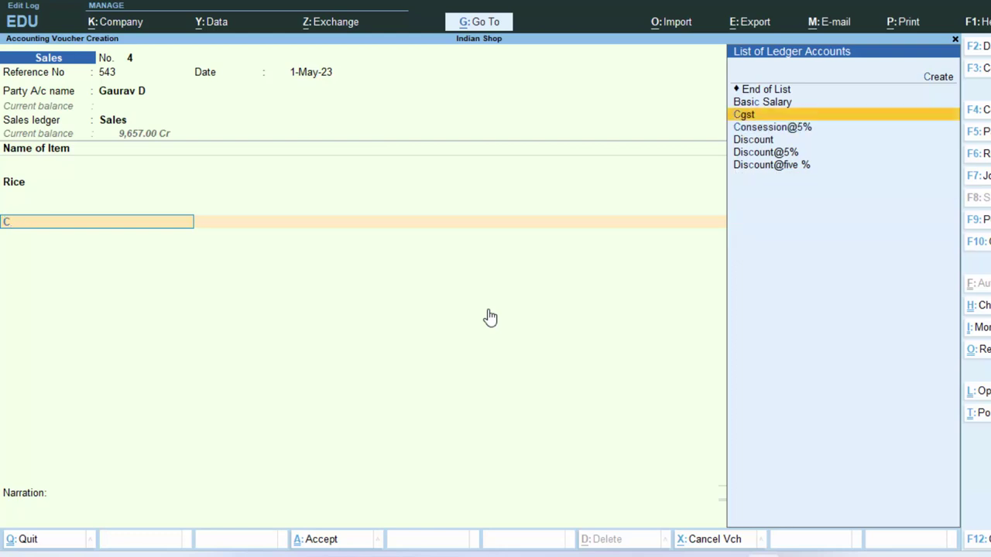
key(Return)
key(BackSpace)
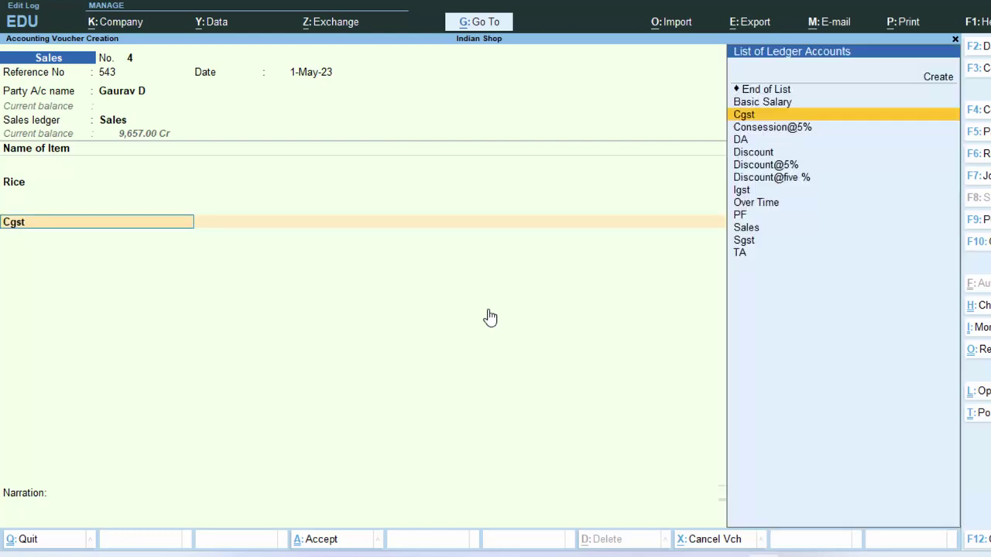